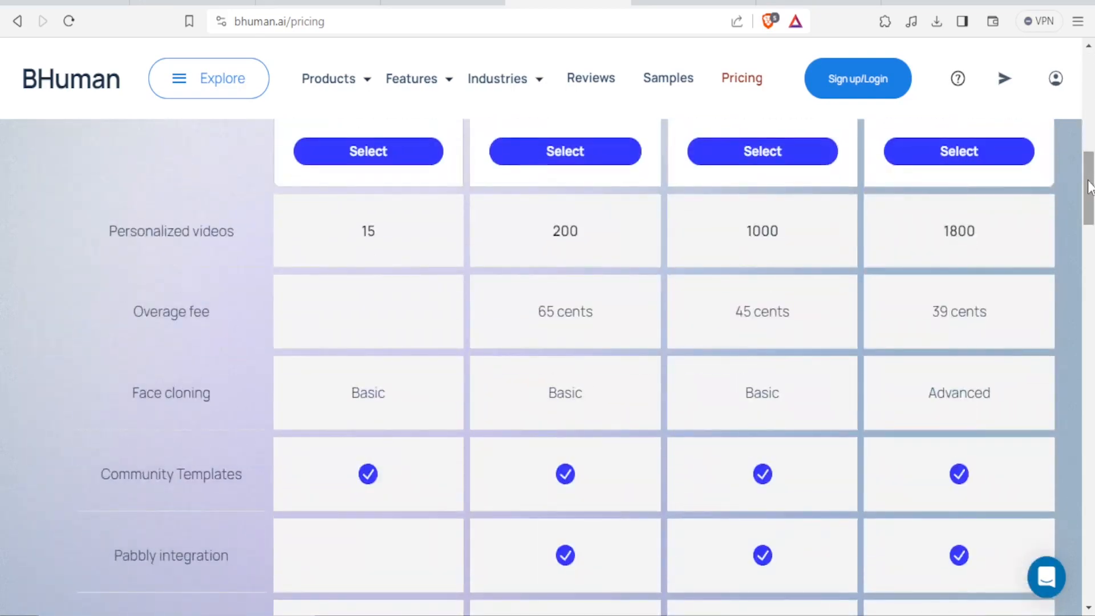
Review the subscription plans, their monthly prices and included features on the BHuman pricing page
left_click_drag(1089, 185, 1089, 85)
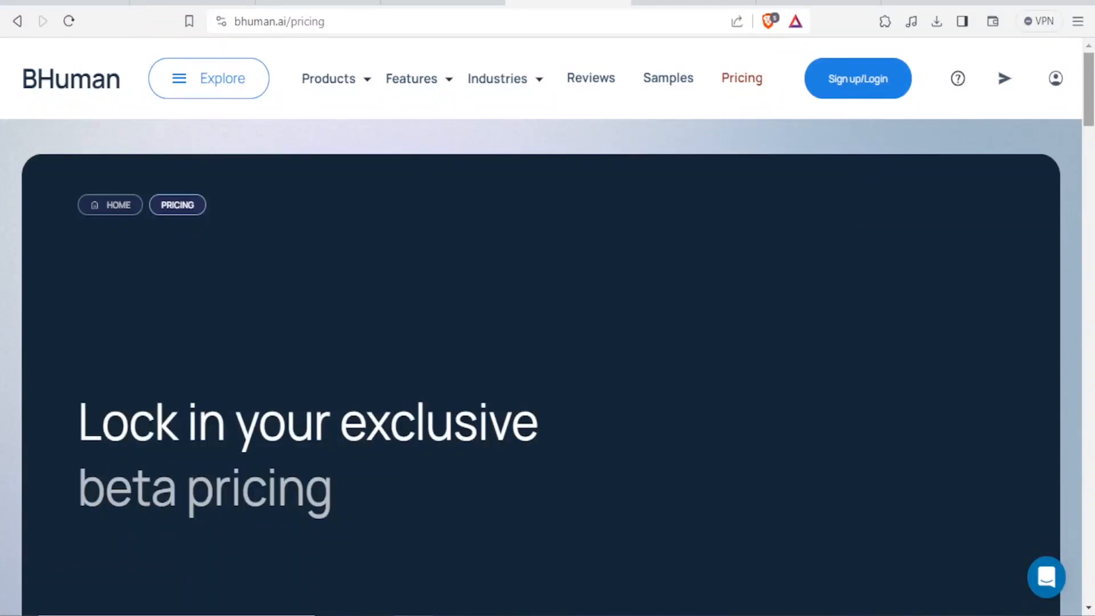
mouse_move(1089, 96)
left_mouse_down()
mouse_move(1089, 107)
mouse_move(1090, 84)
left_mouse_up()
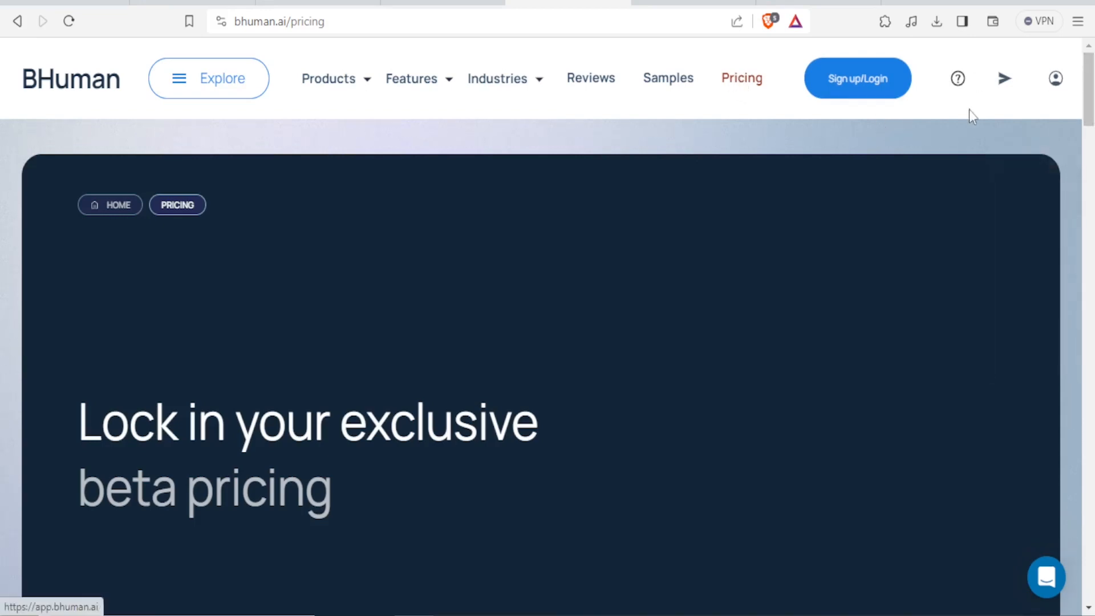
left_click_drag(1087, 107, 1090, 181)
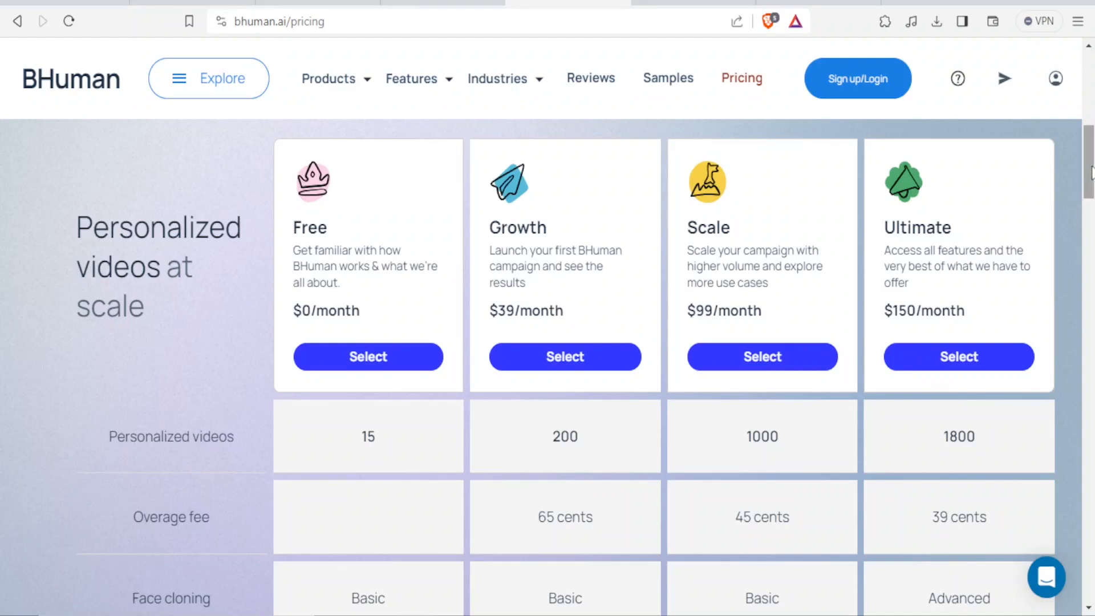
left_click_drag(1087, 171, 1087, 100)
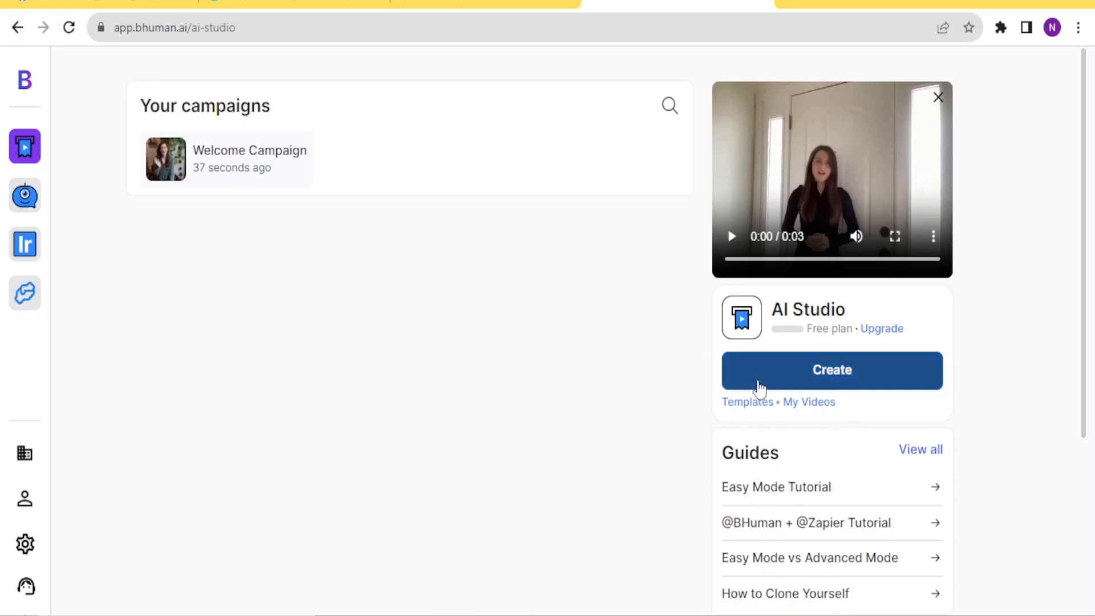
Create a new video template under My Videos and name it with the person's first name
left_click(815, 372)
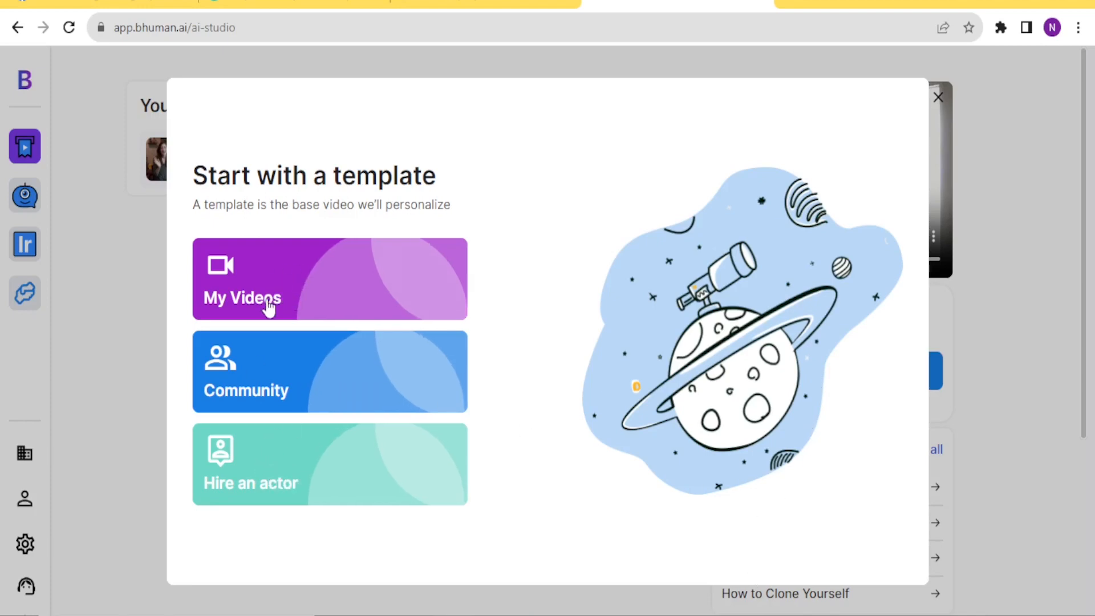
left_click(294, 293)
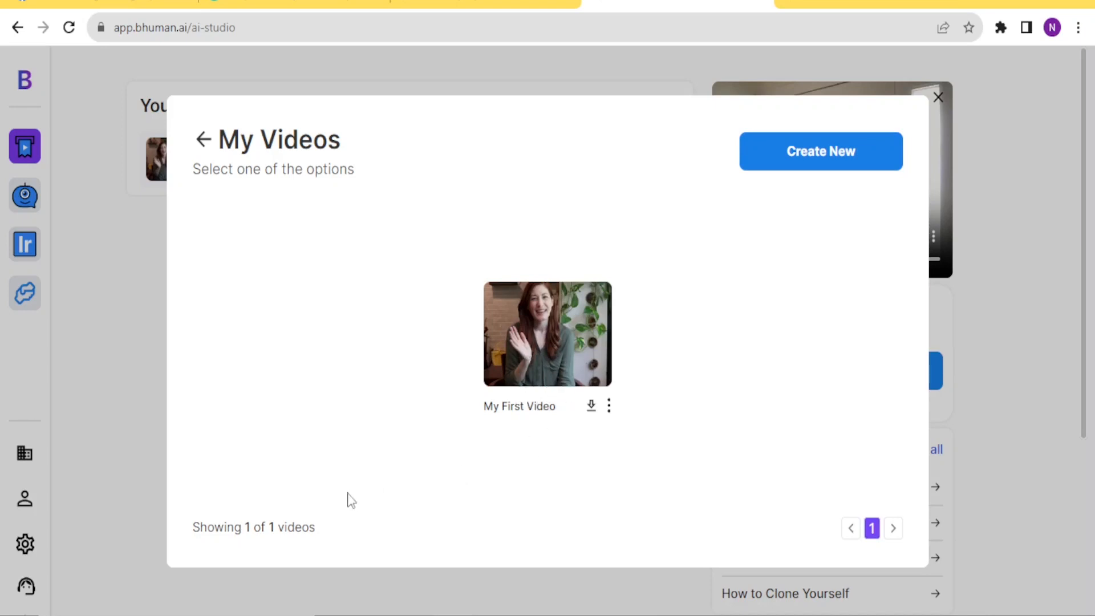
left_click(821, 154)
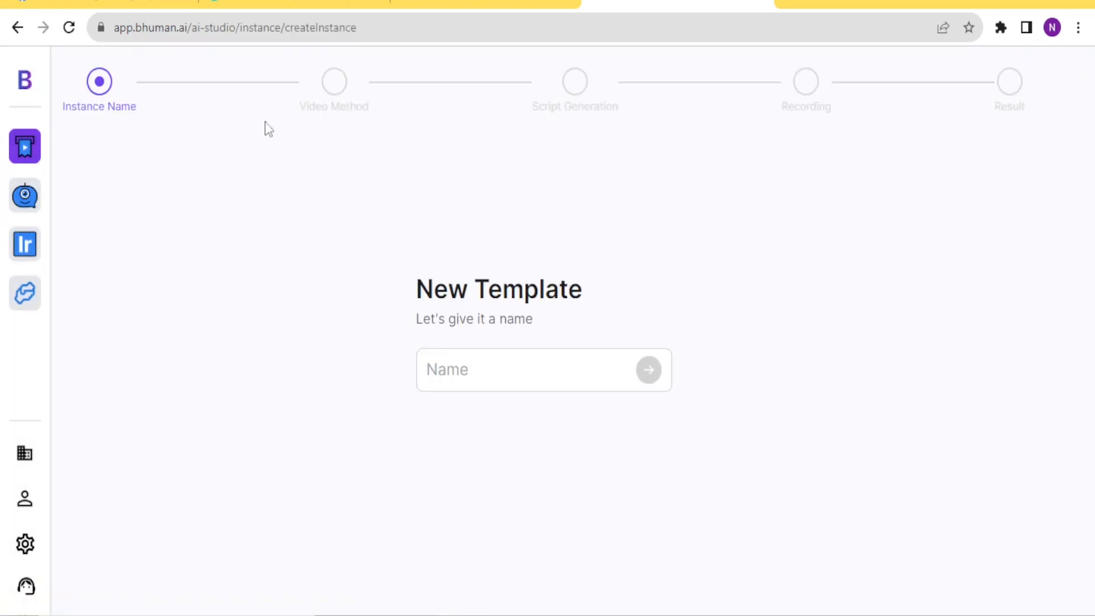
left_click(451, 367)
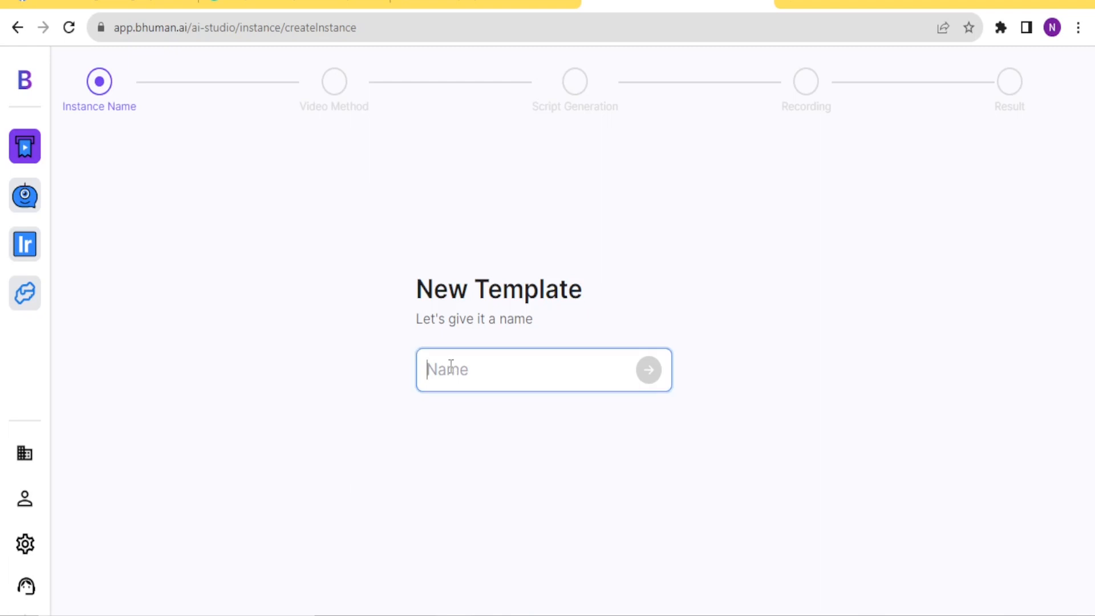
type("joel")
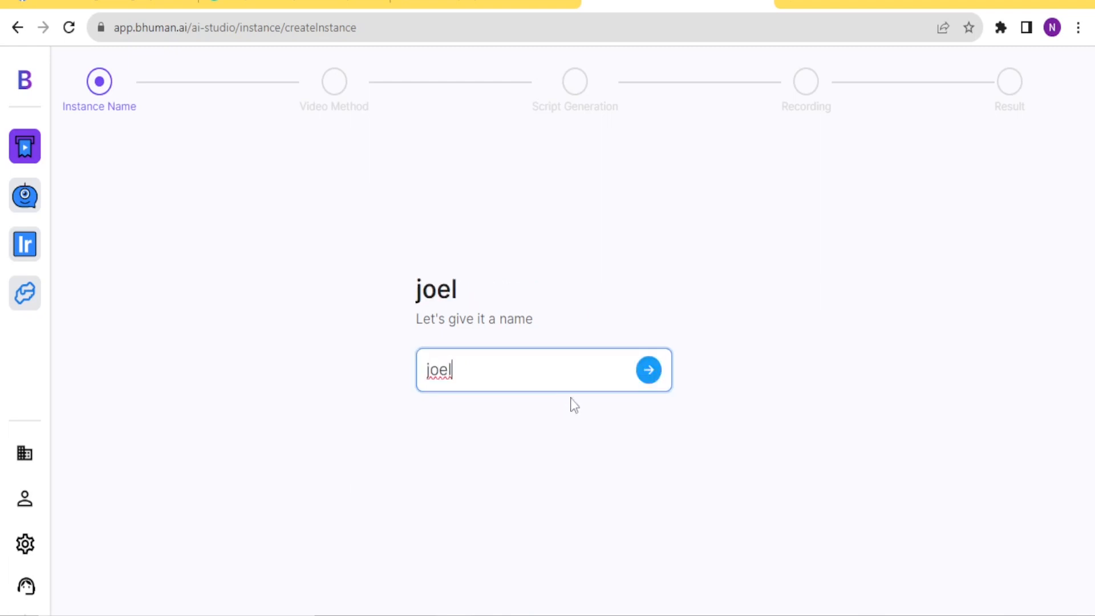
left_click(649, 370)
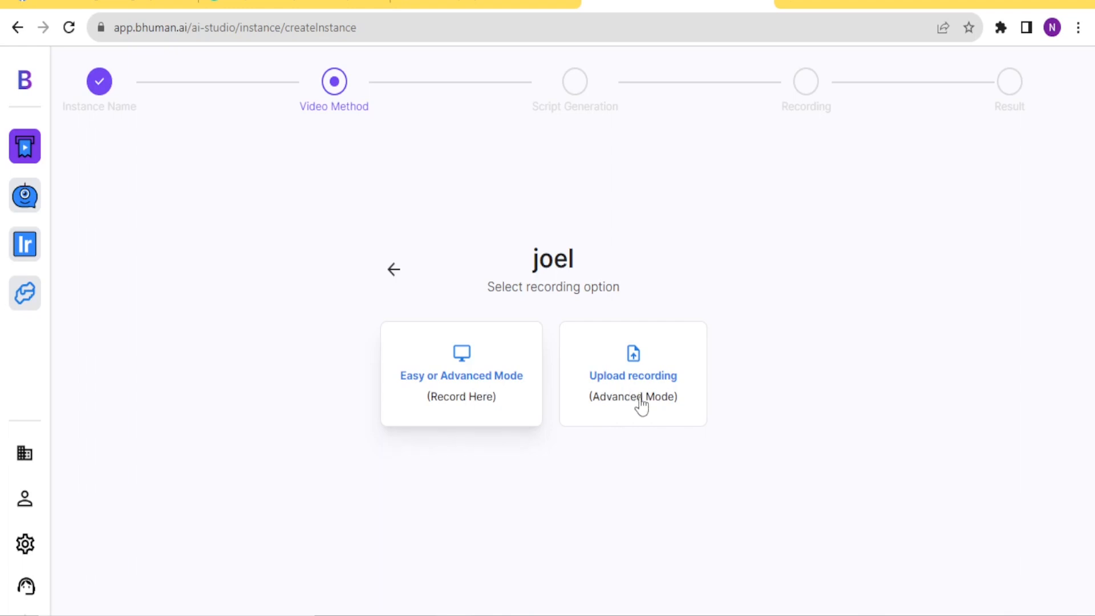
Choose to record the template in the browser using Easy Mode with English as the language
left_click(467, 361)
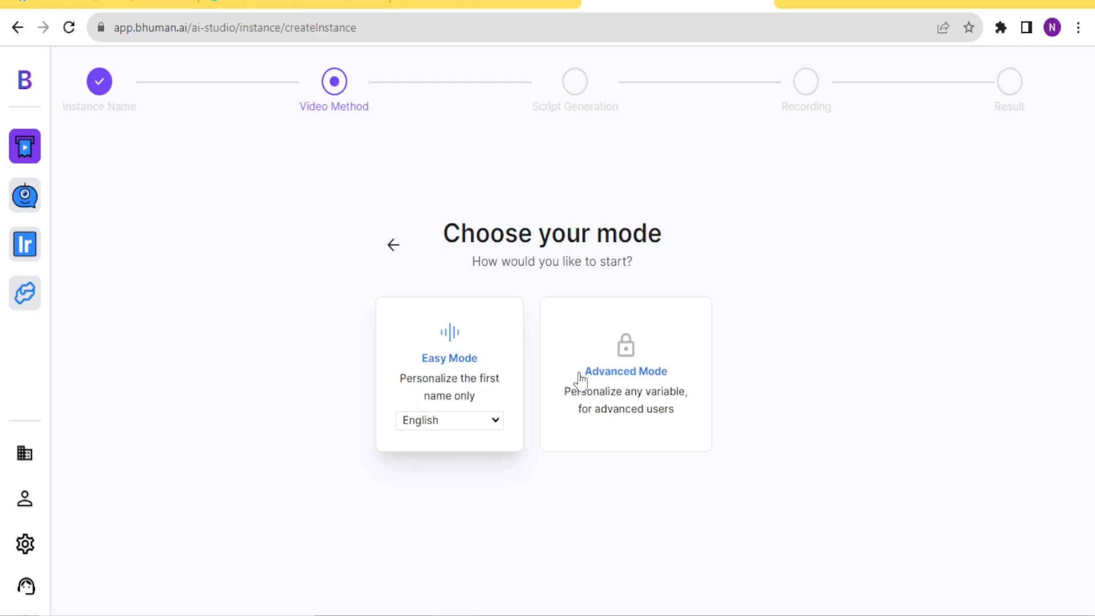
mouse_move(590, 399)
left_click(494, 421)
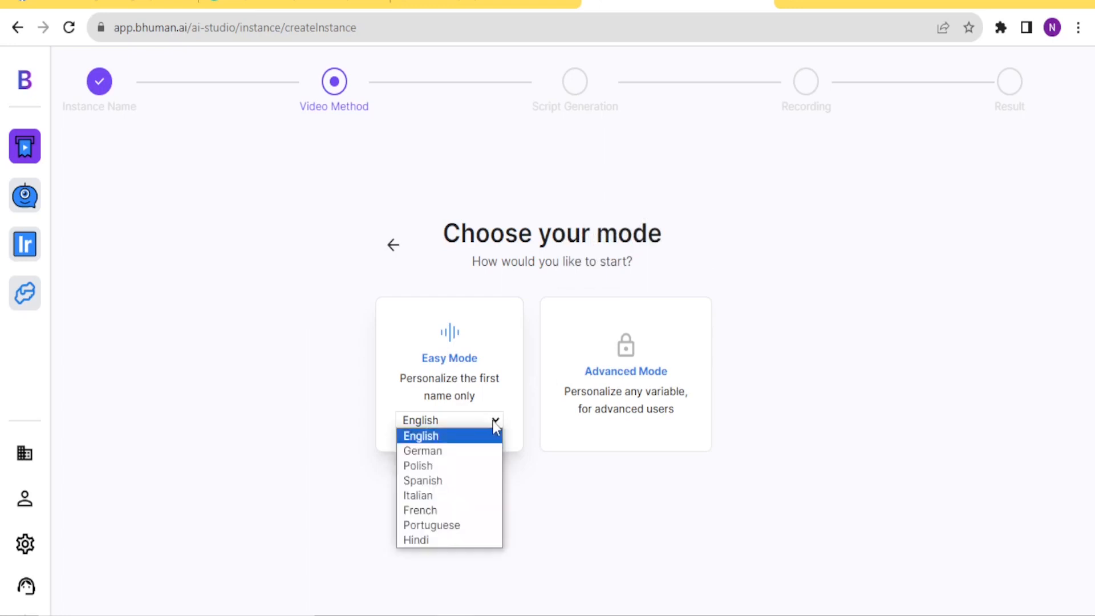
left_click(437, 438)
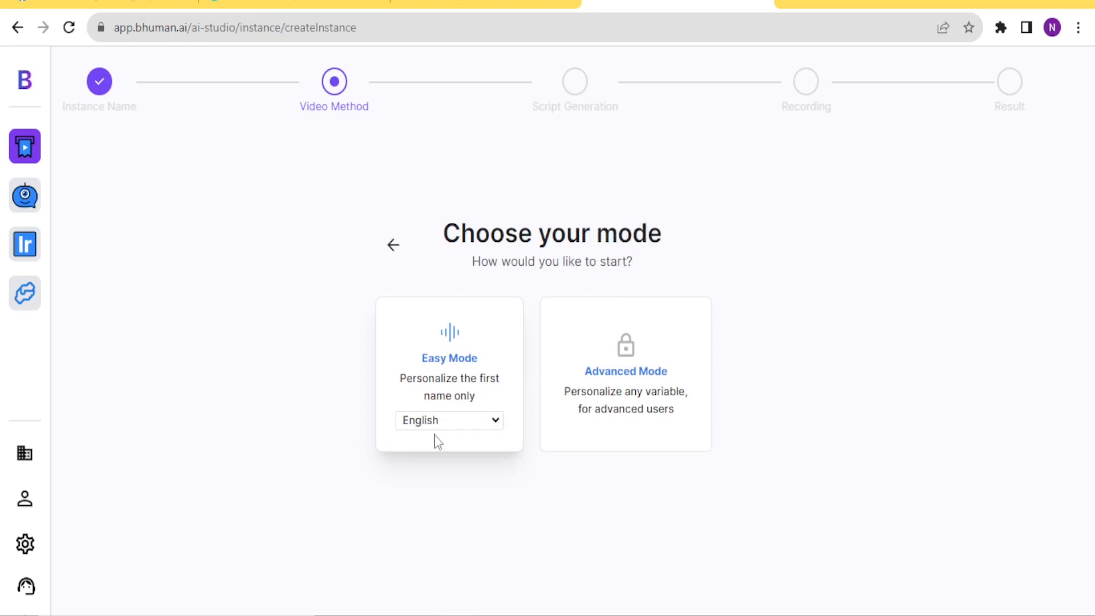
left_click(448, 358)
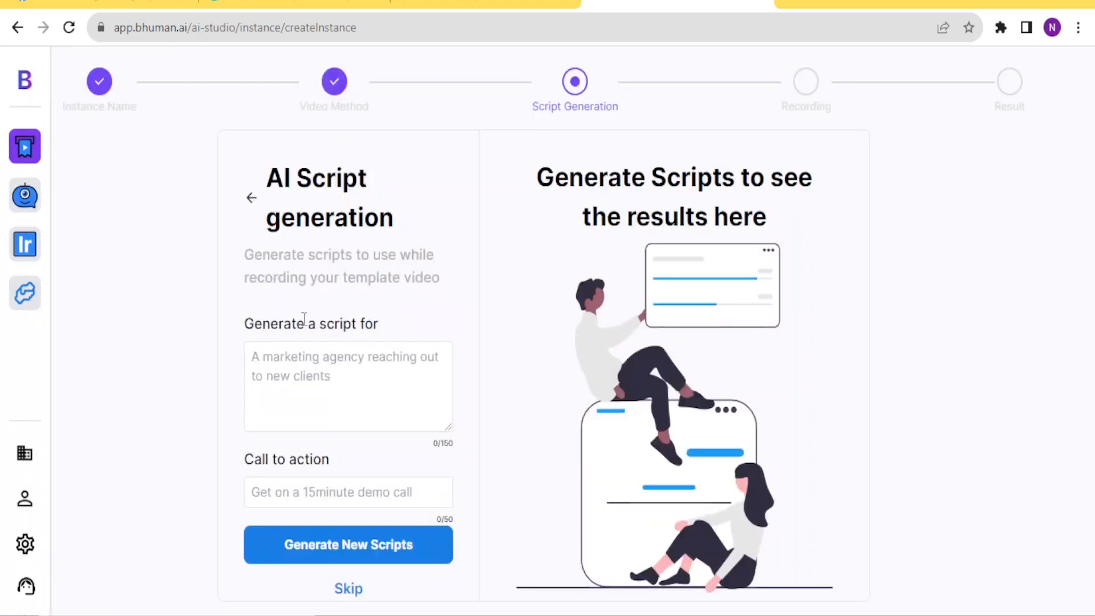
Enter "Welcoming new members for a subscription" as the purpose of the AI-generated script
left_click(295, 372)
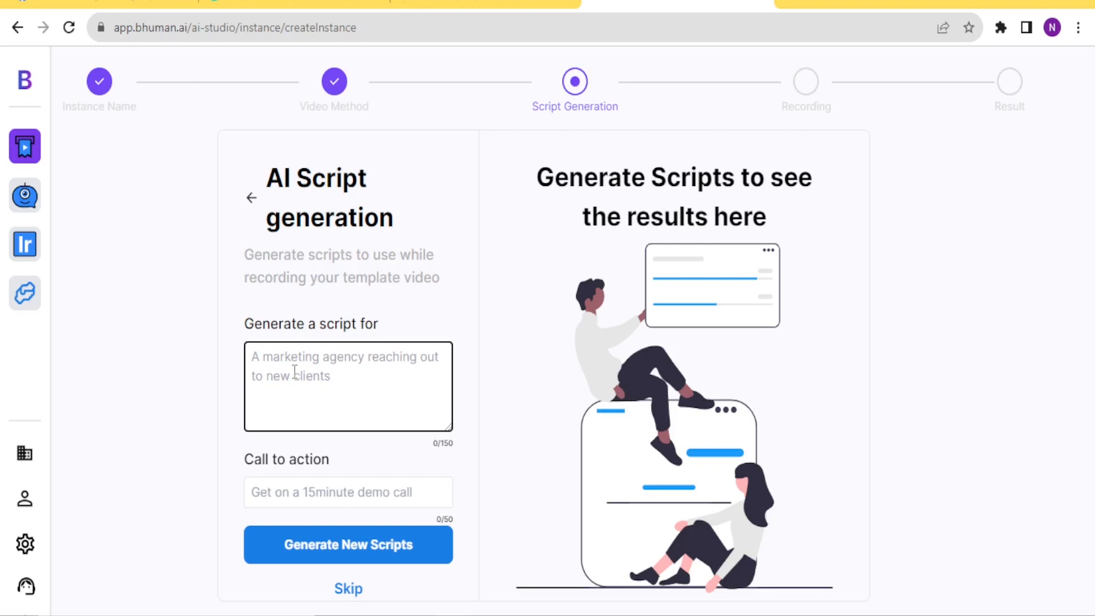
type("We")
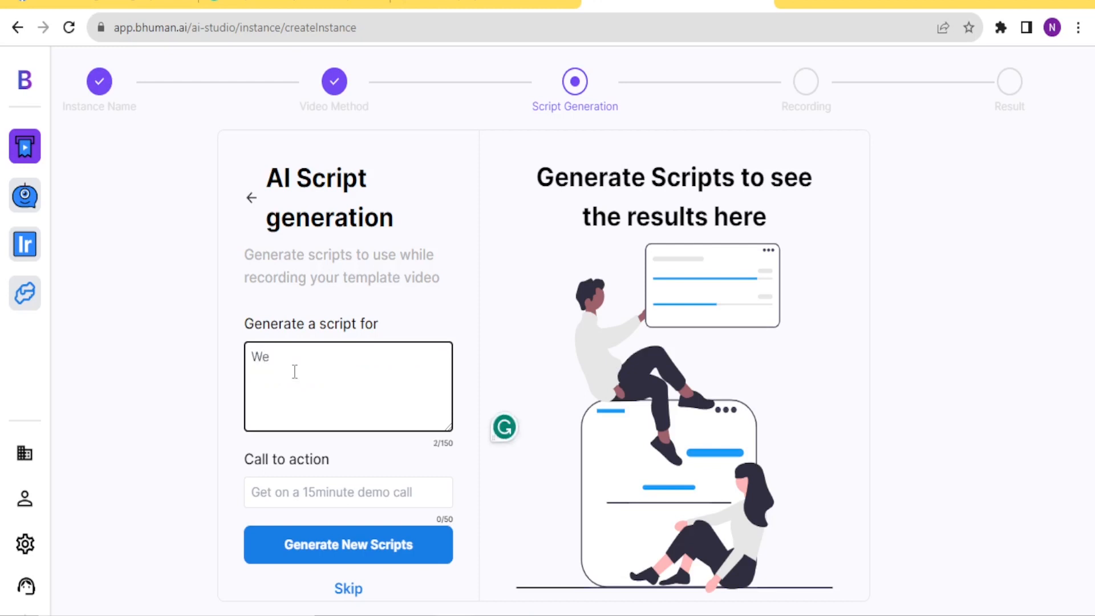
type("lcoming new mwmbwe")
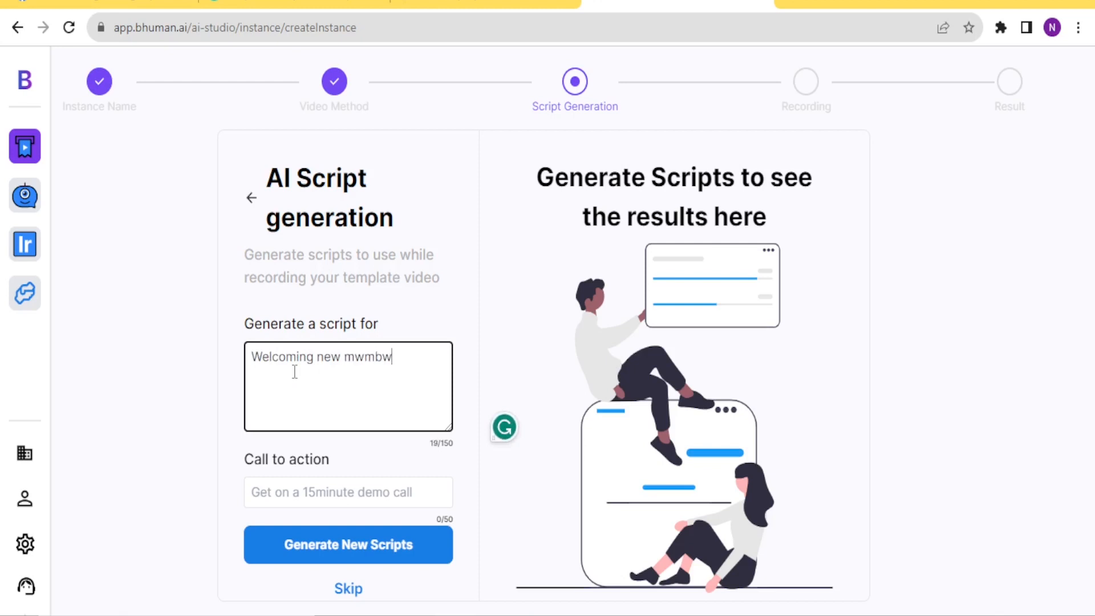
key("BackSpace")
key("BackSpace")
key("BackSpace")
key("BackSpace")
key("BackSpace")
key("BackSpace")
type("ming new mmembers for a subscription")
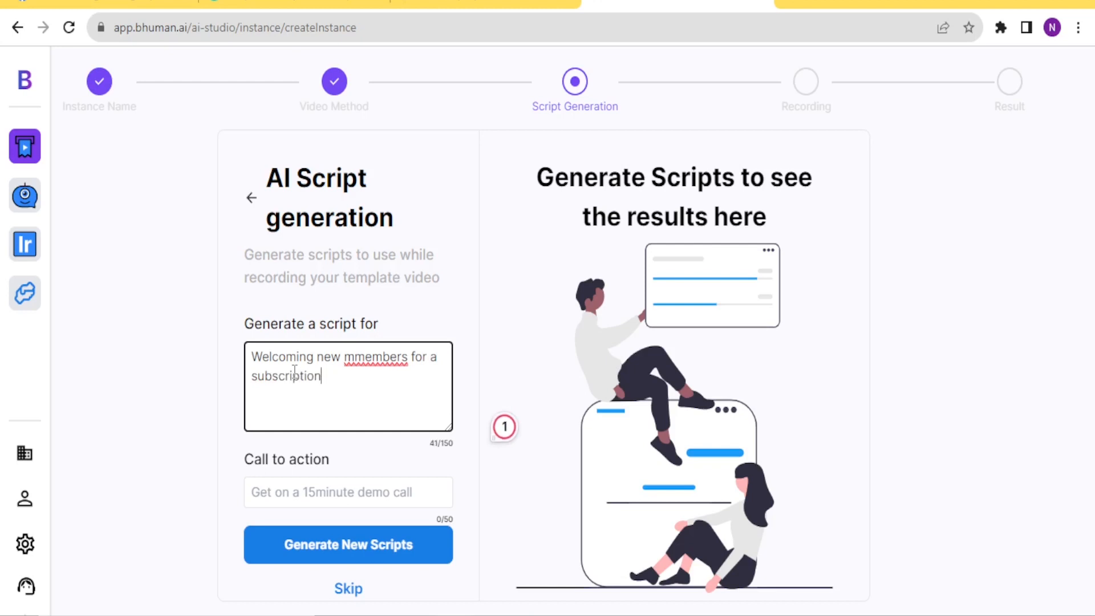
left_click(354, 364)
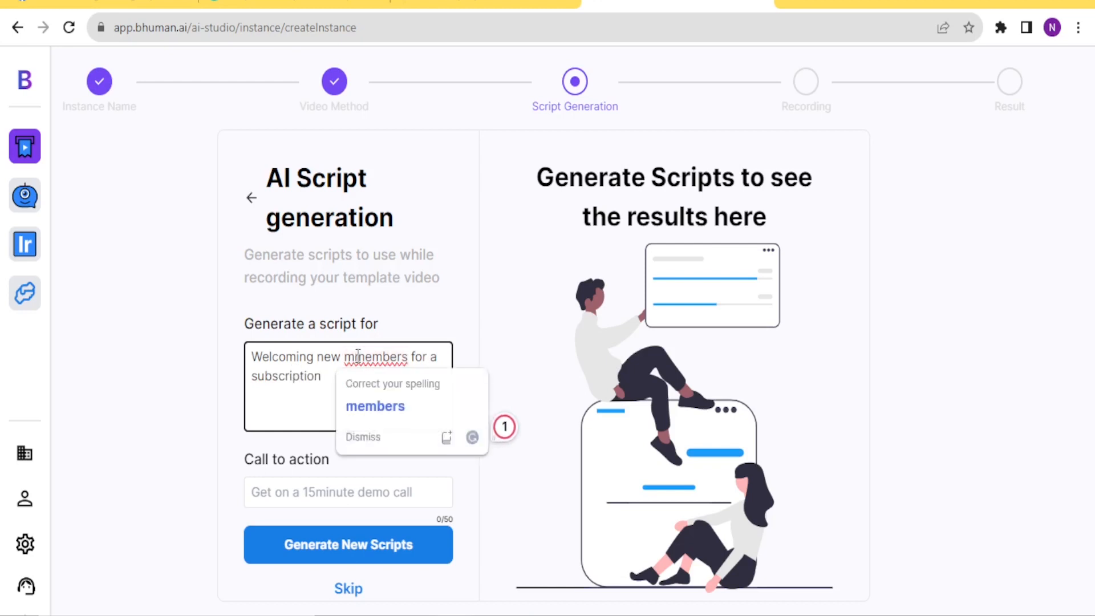
key("BackSpace")
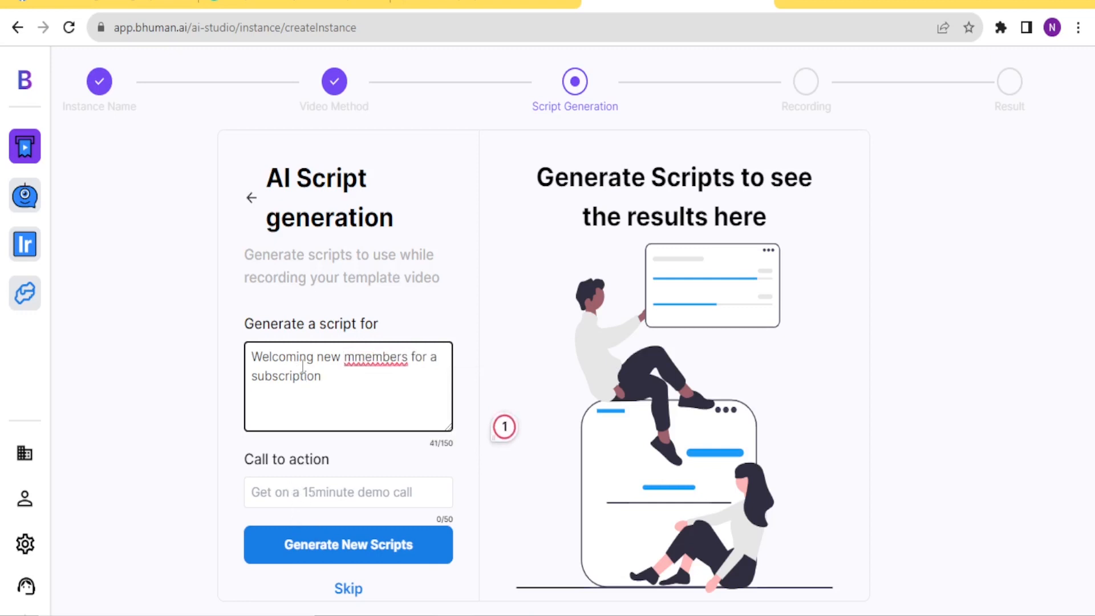
left_click(355, 356)
key("BackSpace")
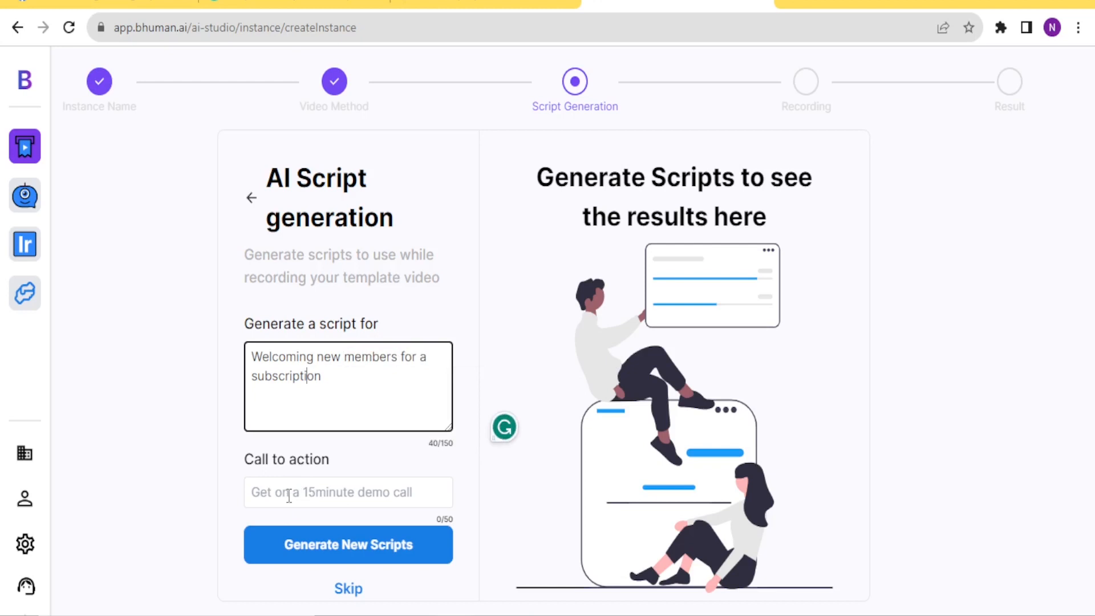
Generate new scripts and fill in "buy" as the call to action
left_click(317, 547)
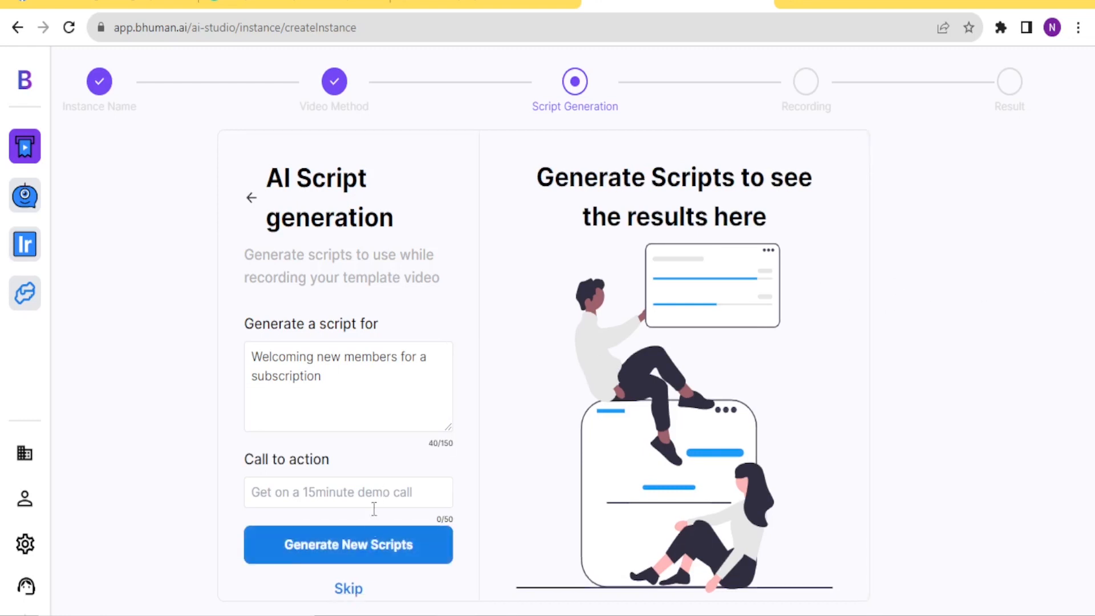
left_click(350, 562)
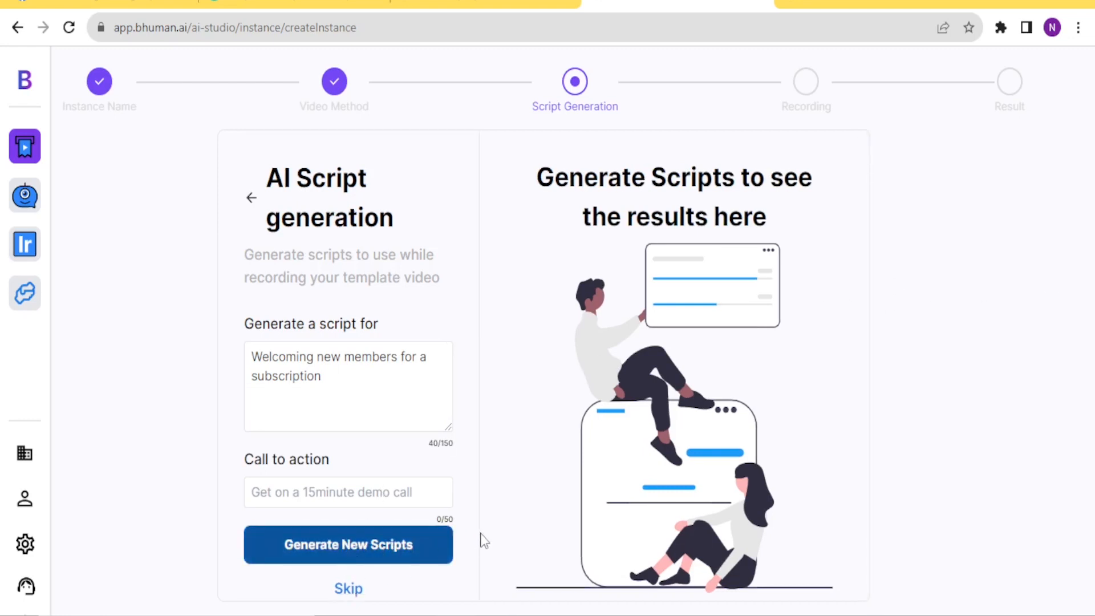
left_click(382, 419)
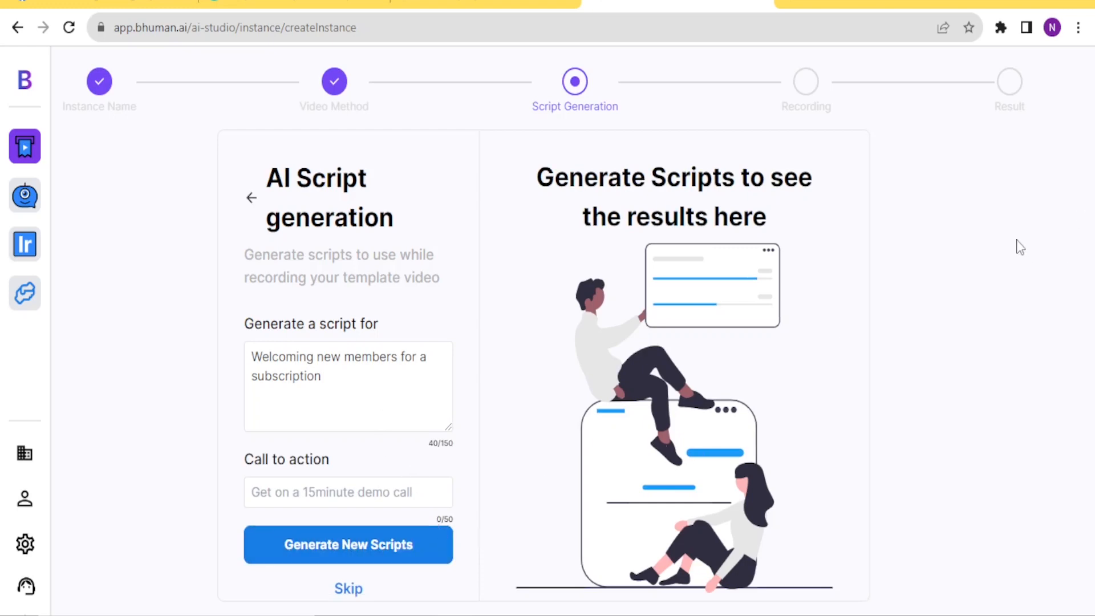
left_click(324, 492)
type("buy")
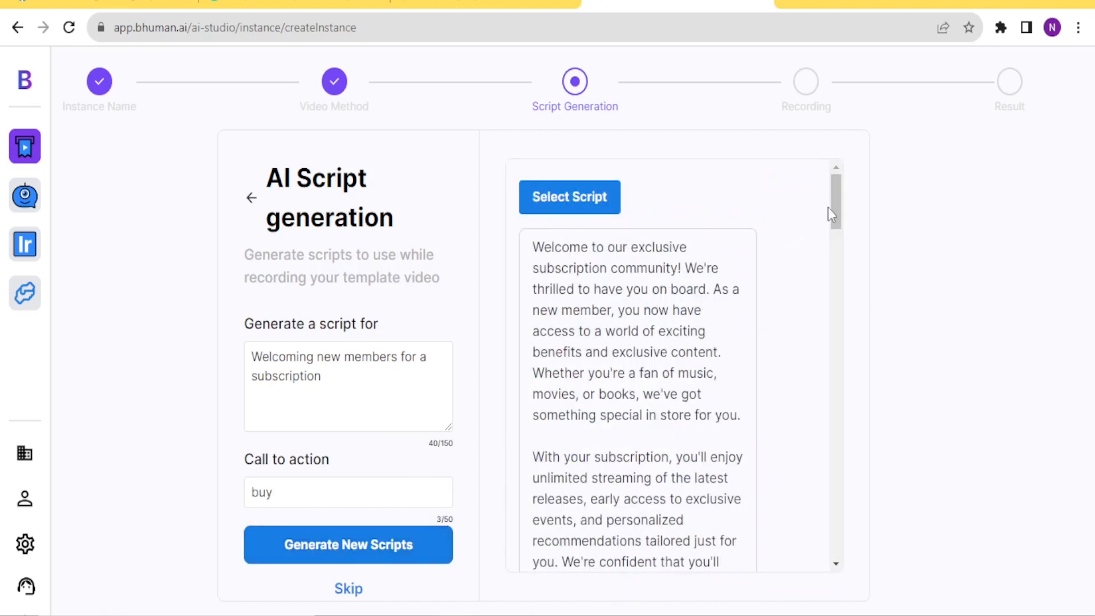
Read through the text of the first generated script
scroll(830, 241, "down", 1)
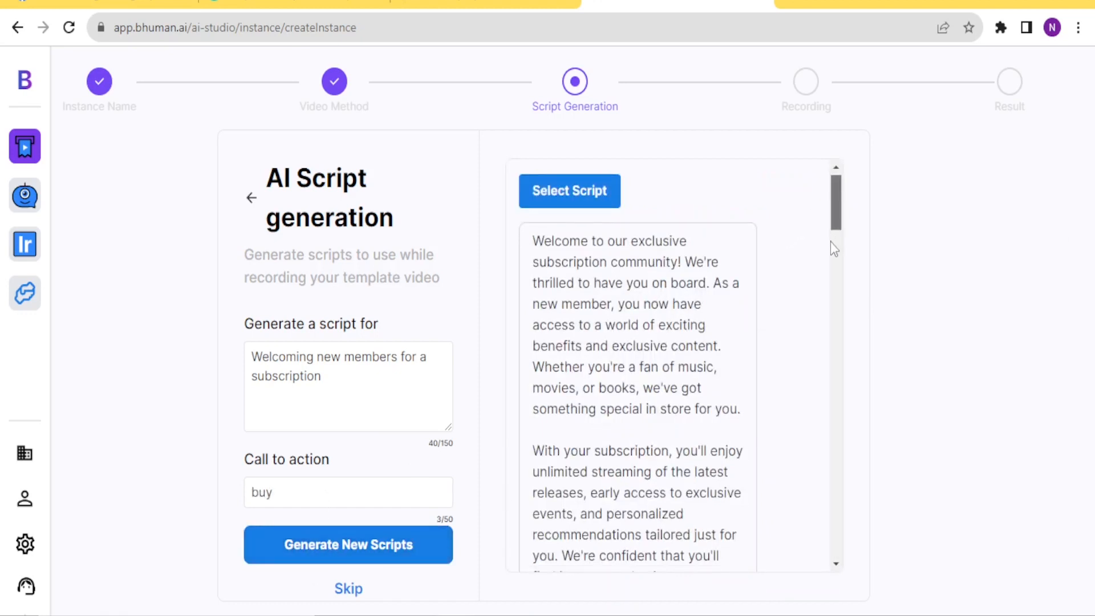
scroll(764, 234, "down", 1)
scroll(645, 248, "down", 3)
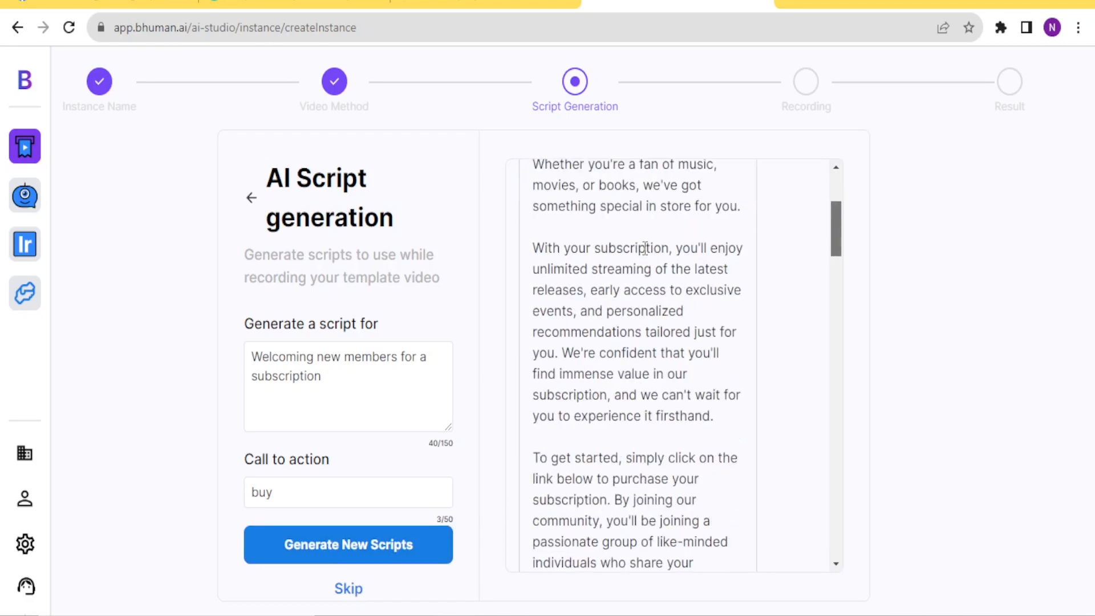
scroll(842, 237, "up", 4)
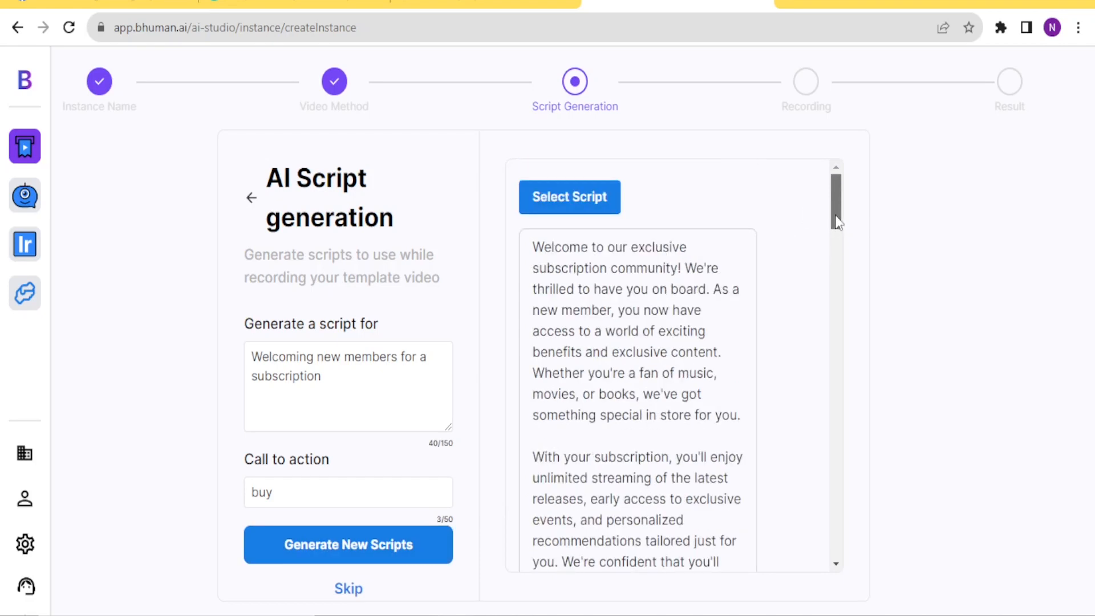
scroll(785, 265, "down", 6)
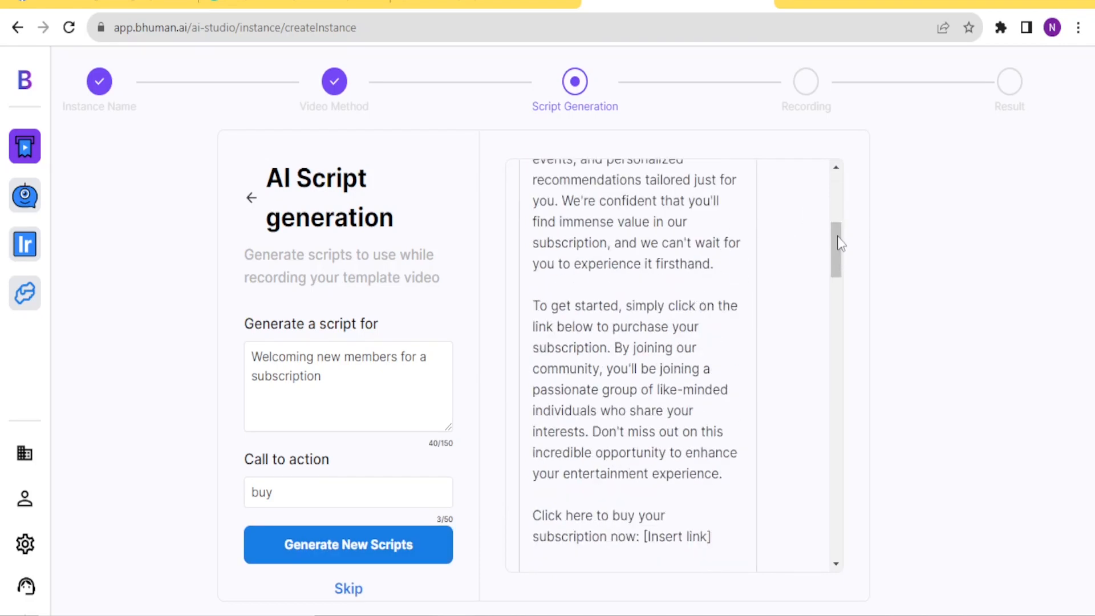
scroll(839, 209, "up", 1)
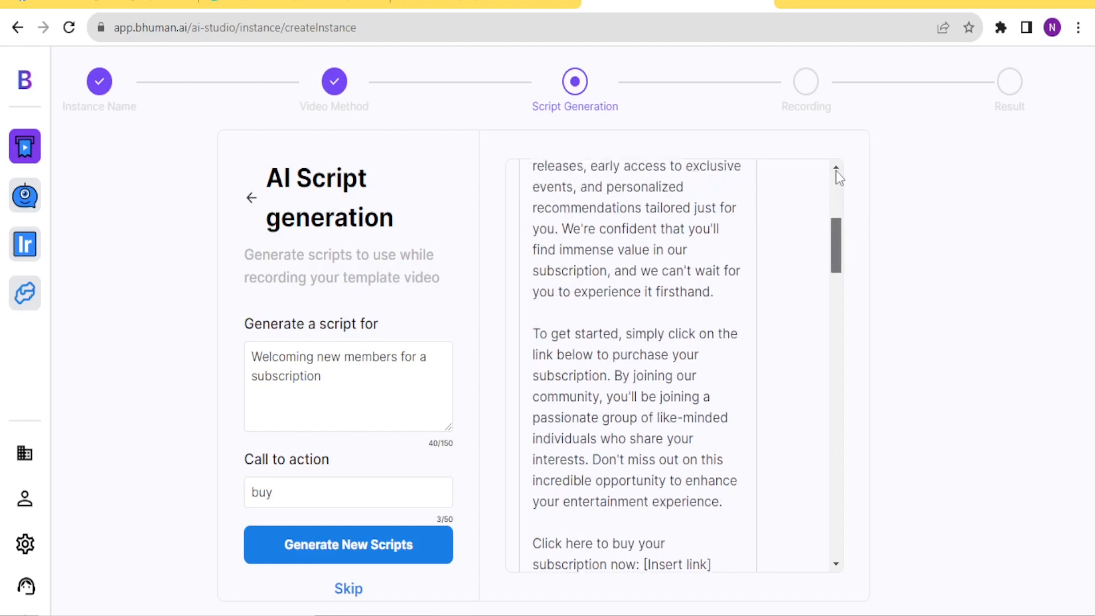
scroll(838, 177, "up", 5)
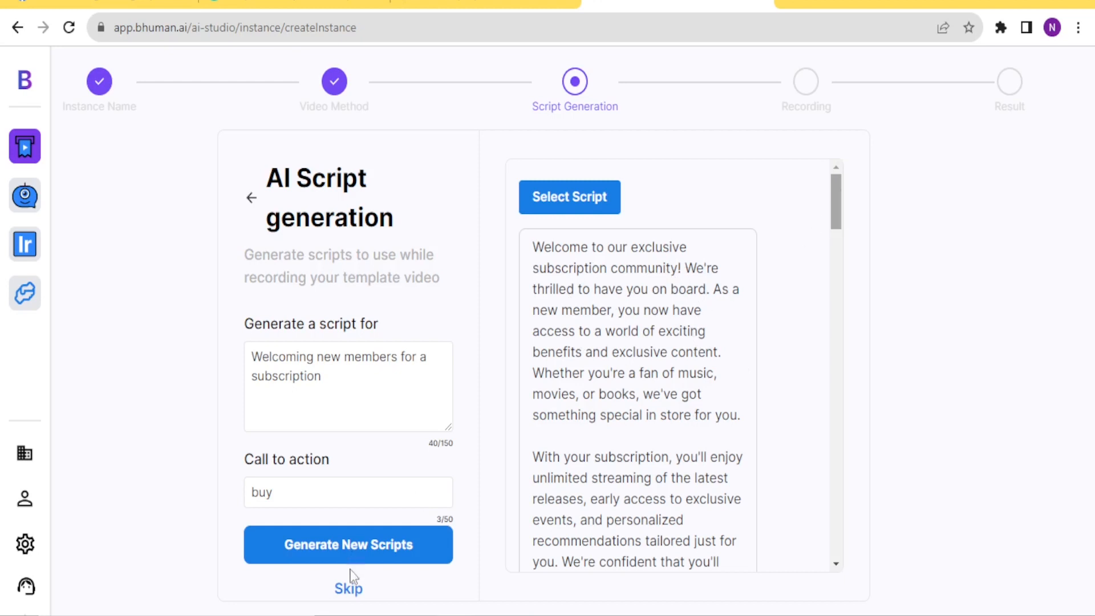
Skip the script selection and allow the site to use the camera and microphone
left_click(341, 589)
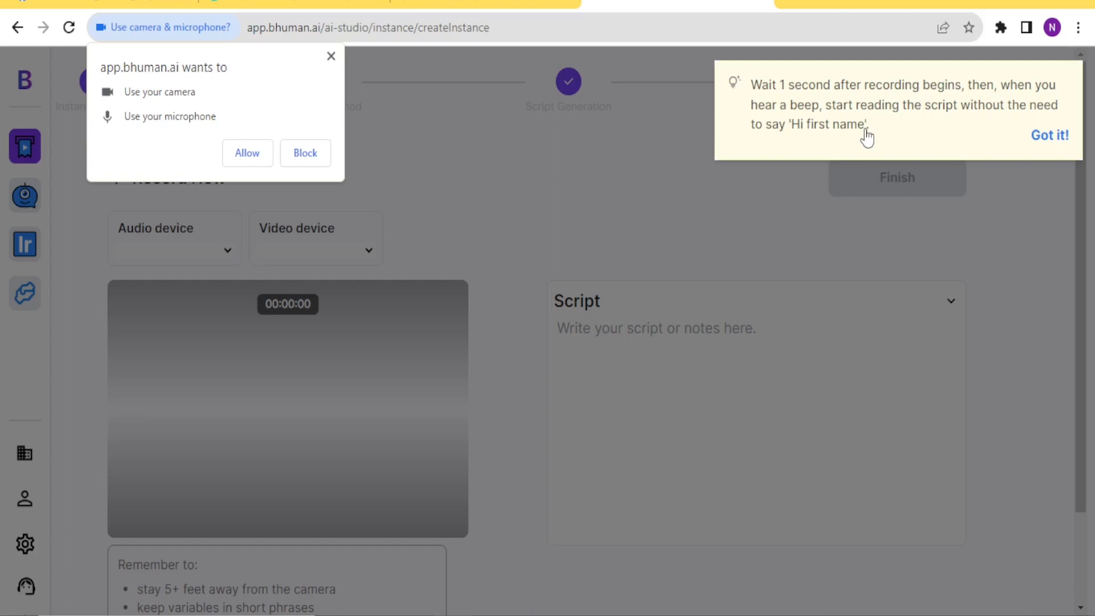
left_click(248, 153)
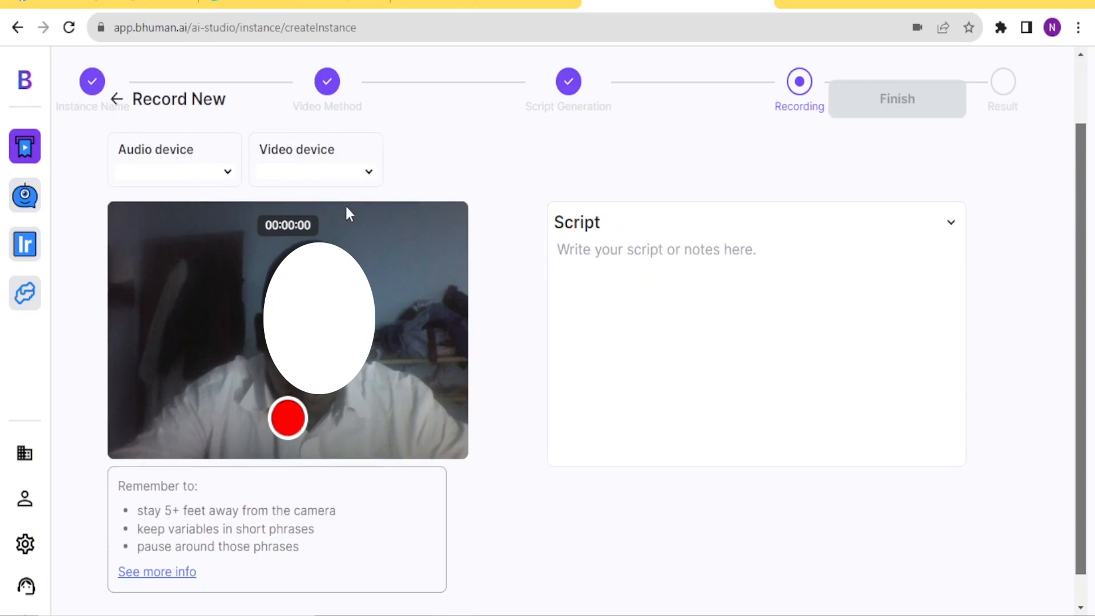
Record a webcam video of about 19 seconds, save it and finish the template
left_click(290, 425)
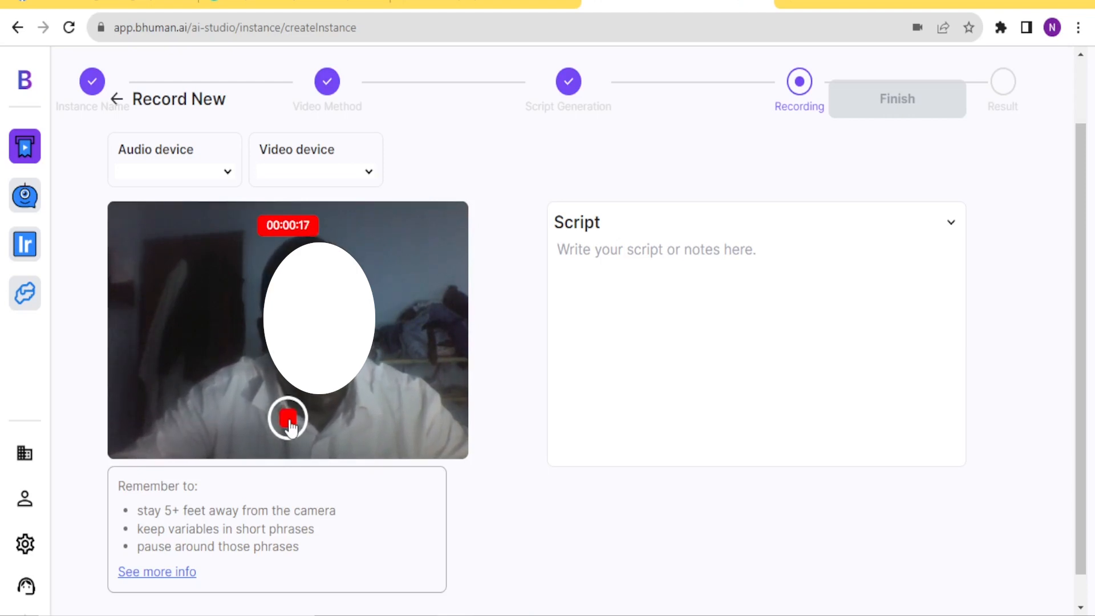
left_click(289, 422)
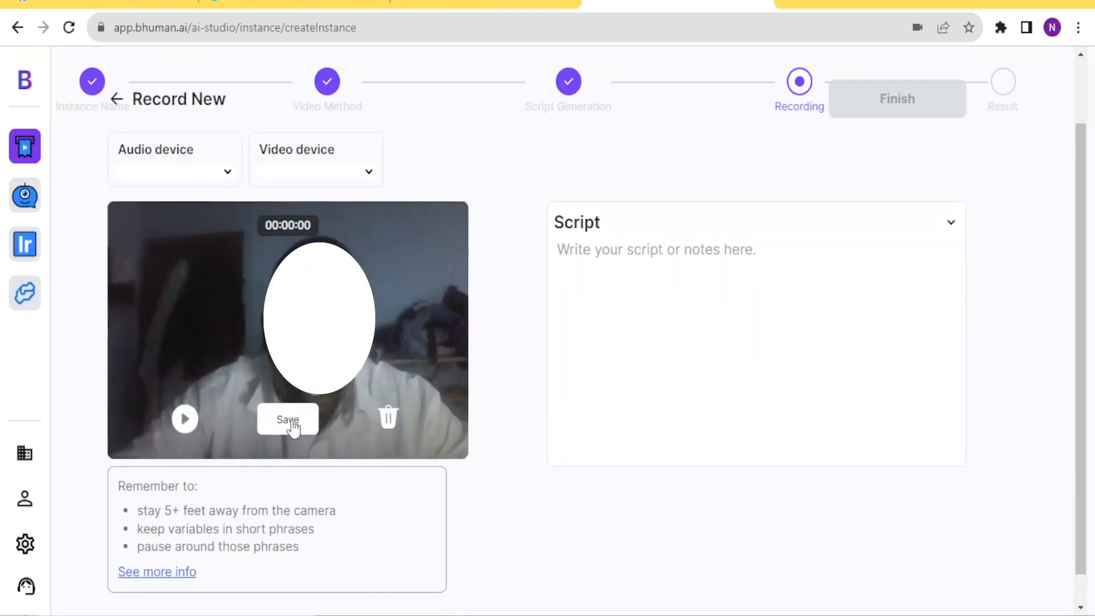
left_click(292, 426)
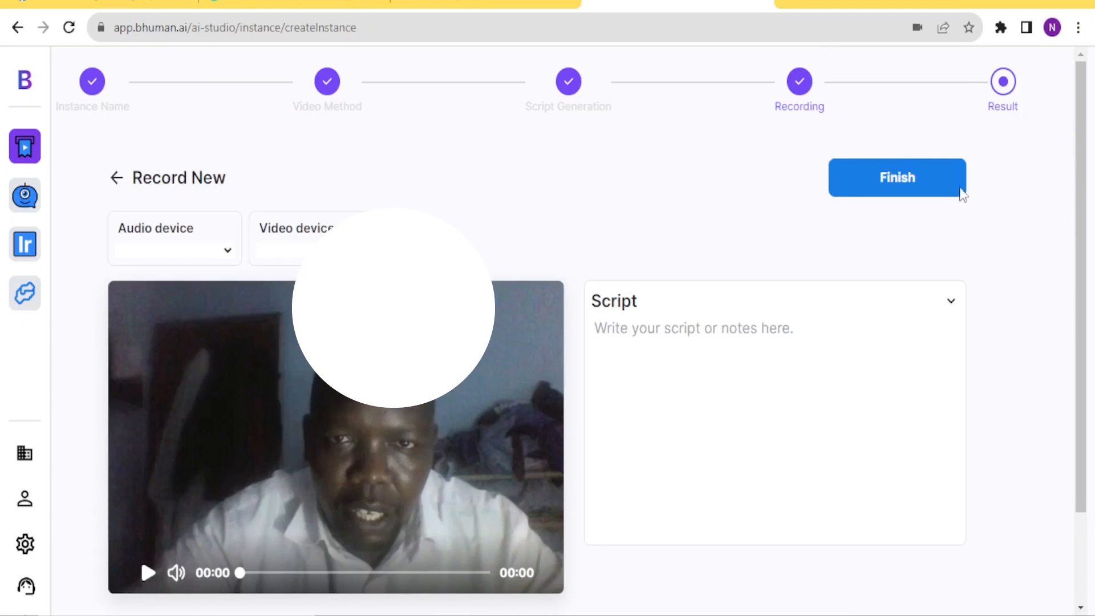
left_click(899, 178)
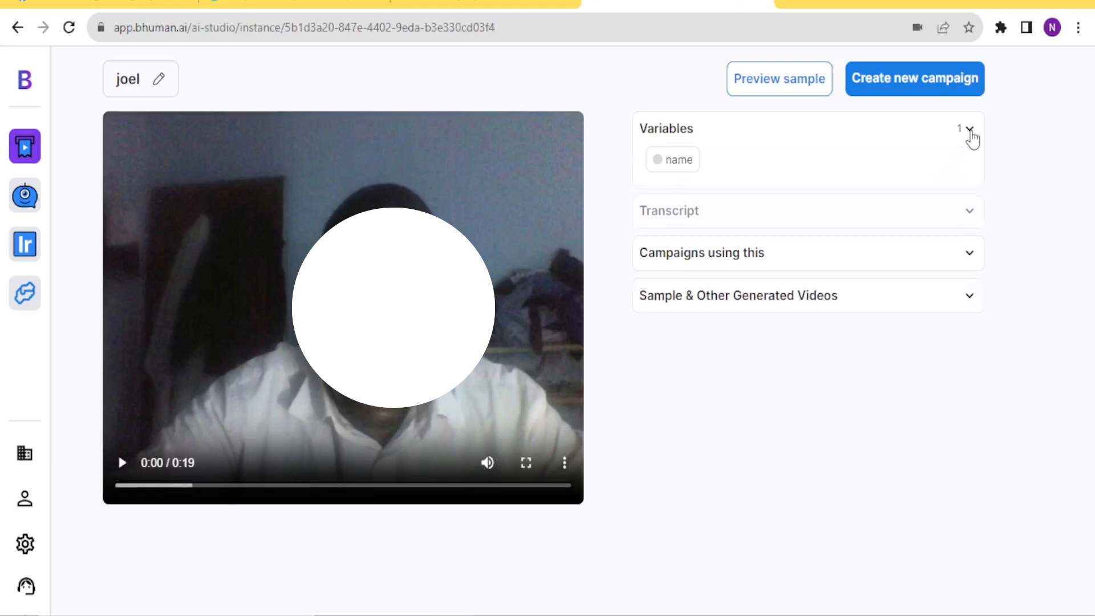
Check the template's variables and try to create a new campaign from it
left_click(971, 132)
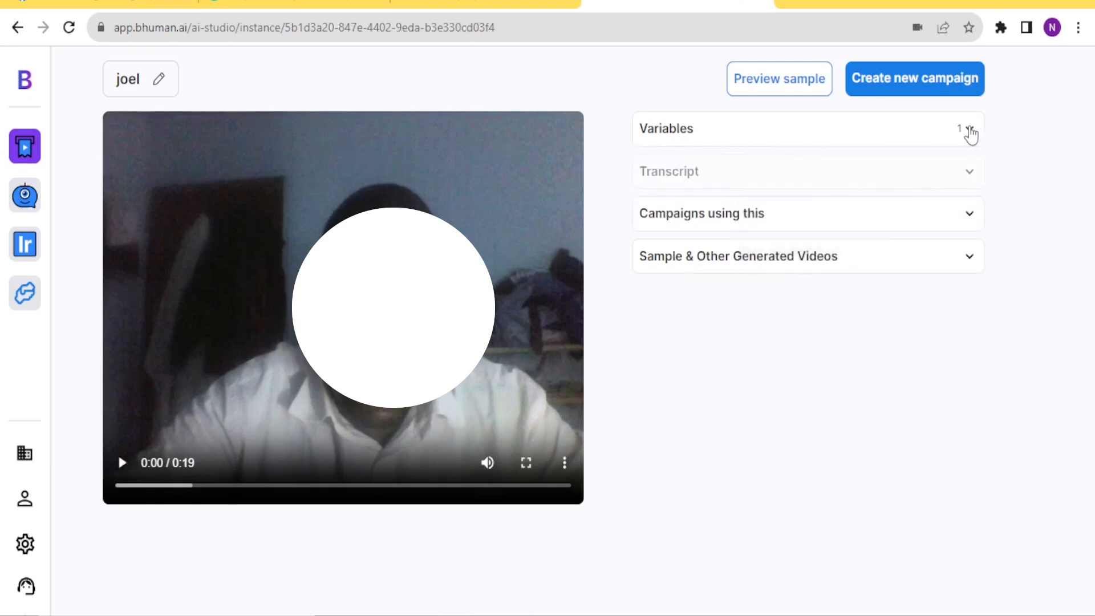
left_click(967, 131)
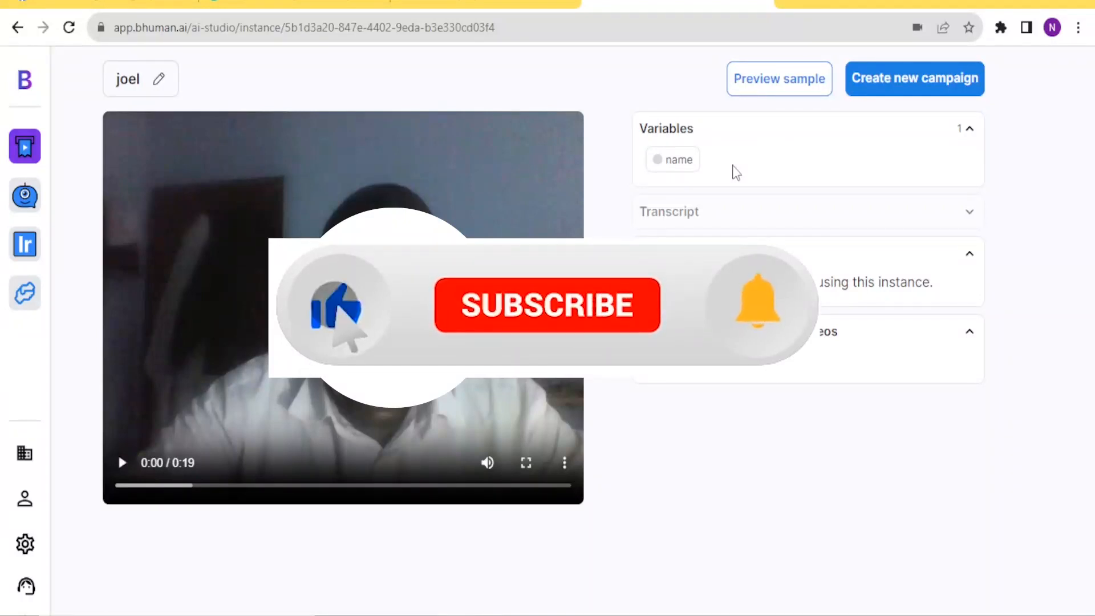
left_click(919, 81)
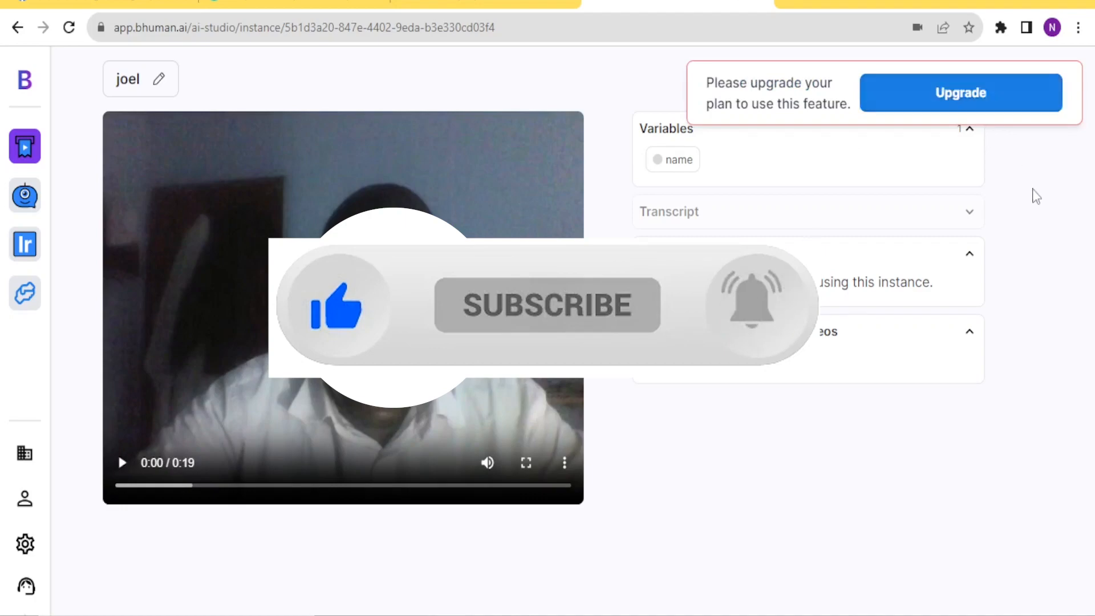